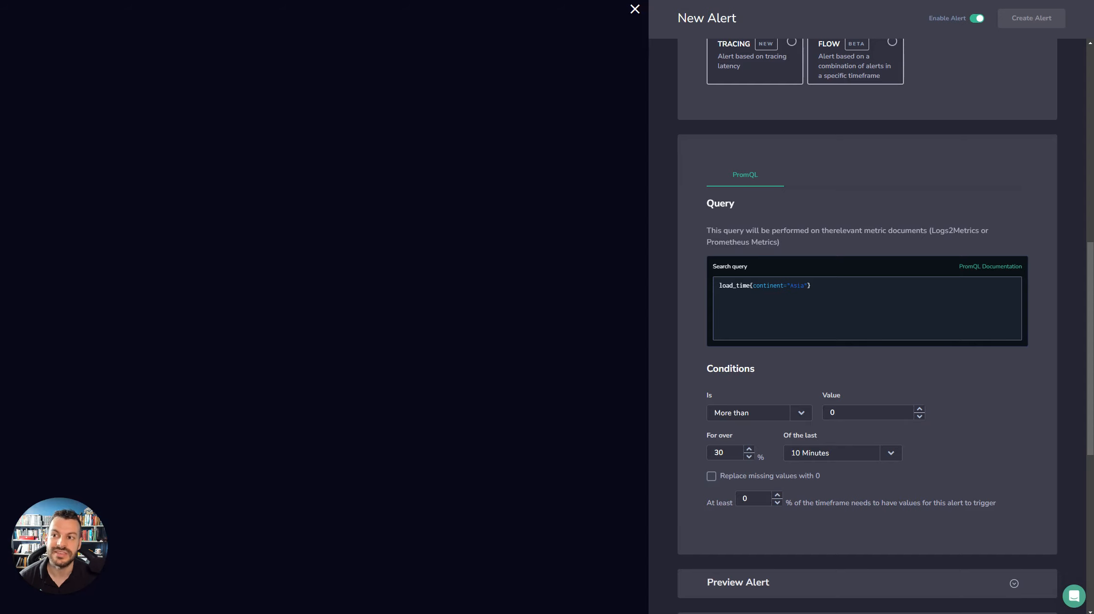
- Clear the existing PromQL search query of the new metric alert
click(838, 295)
key(ctrl+a)
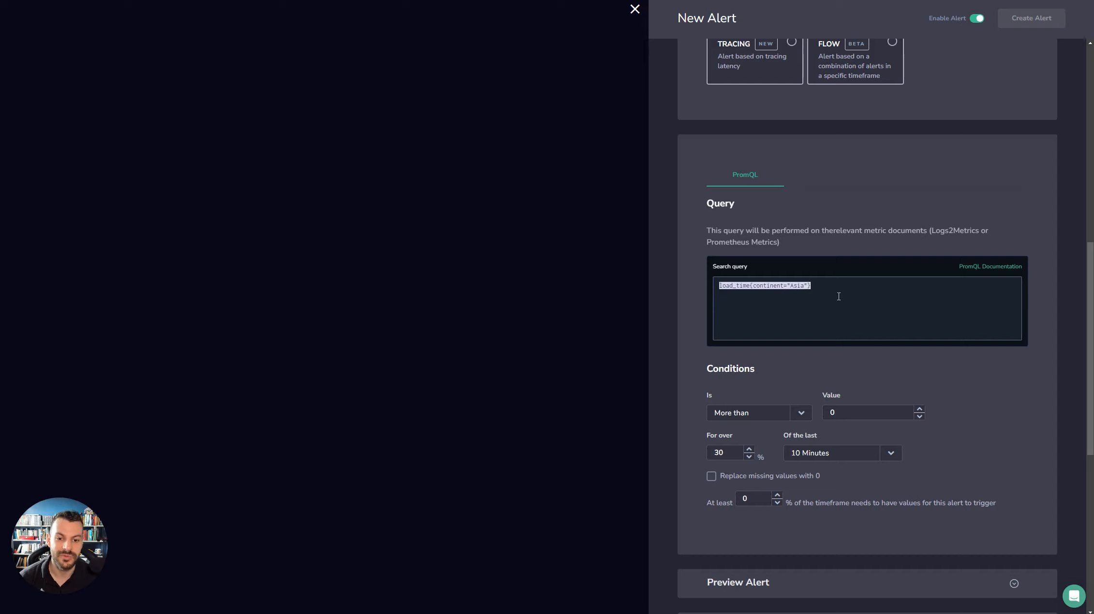
key(BackSpace)
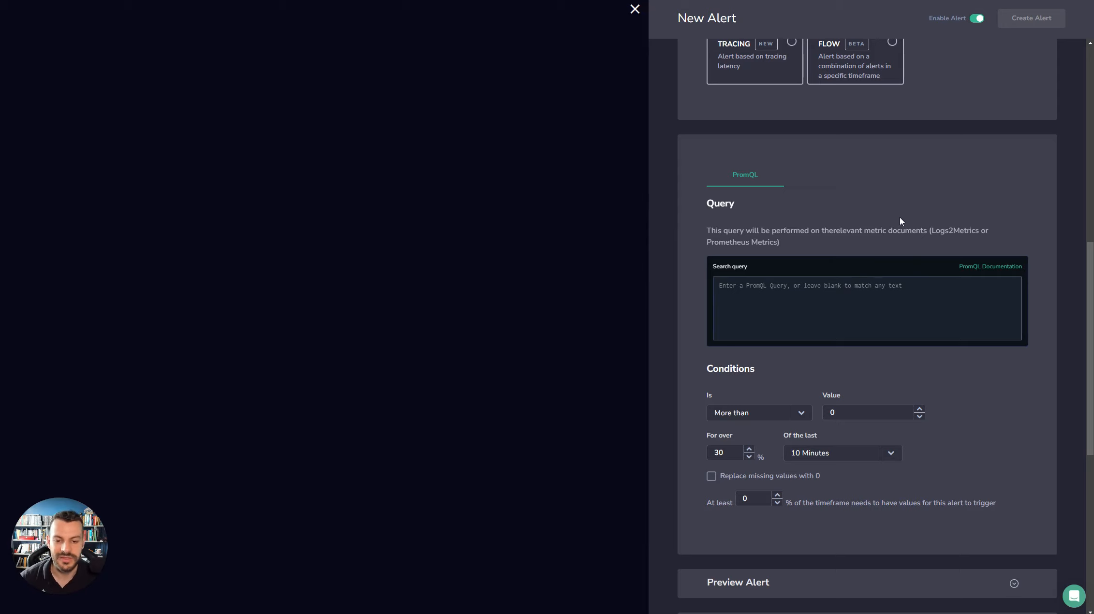
- Review the available comparison options, then set the alert condition's value to 100 and its for-over percentage to 10%
scroll(901, 220, down, 4)
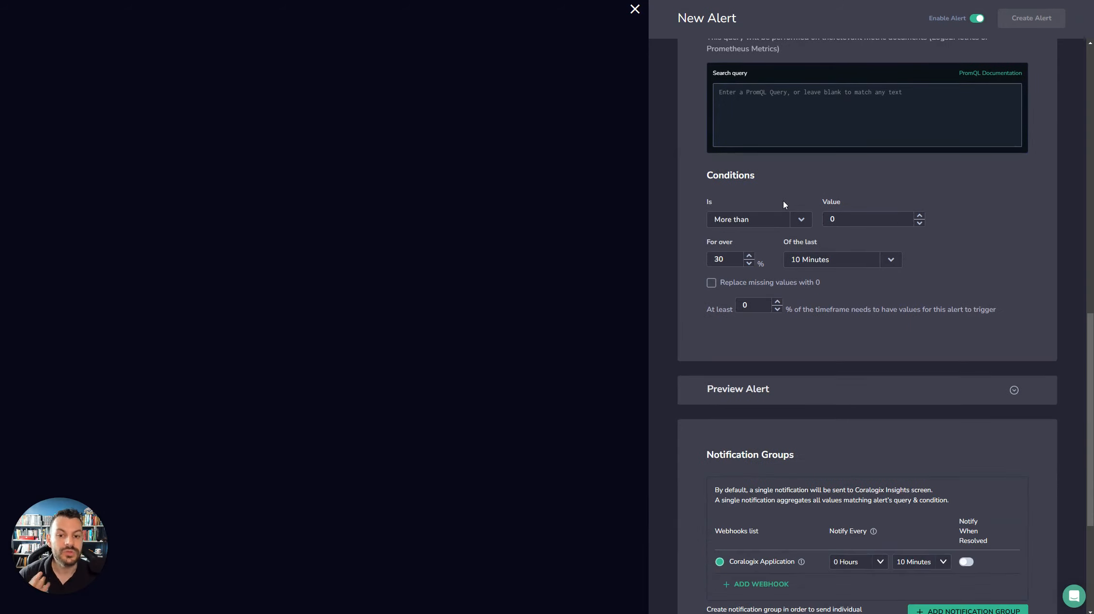
click(798, 221)
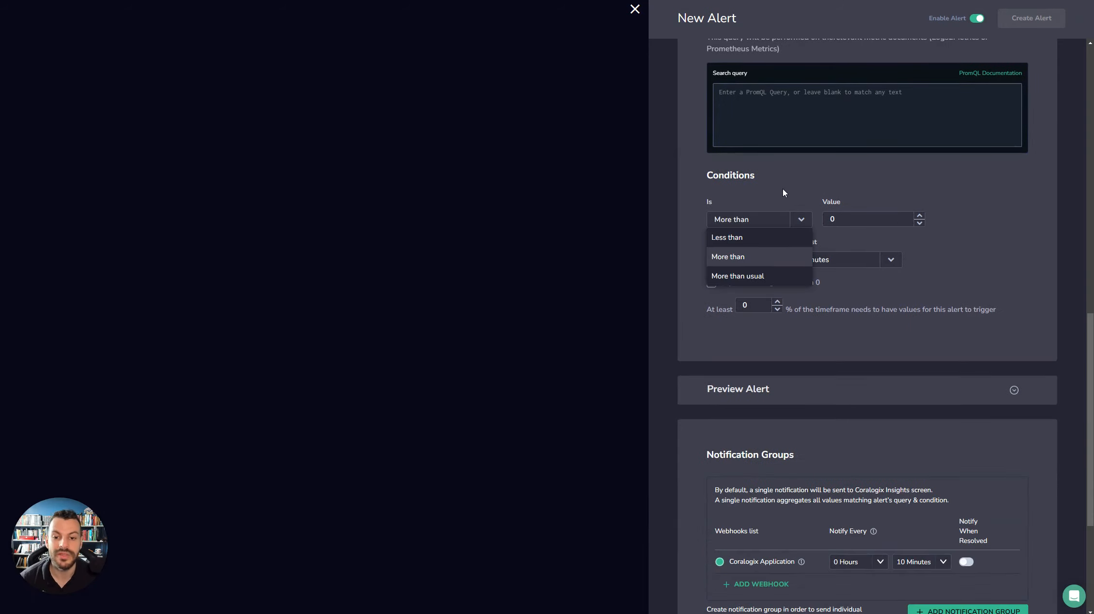
click(783, 188)
click(796, 222)
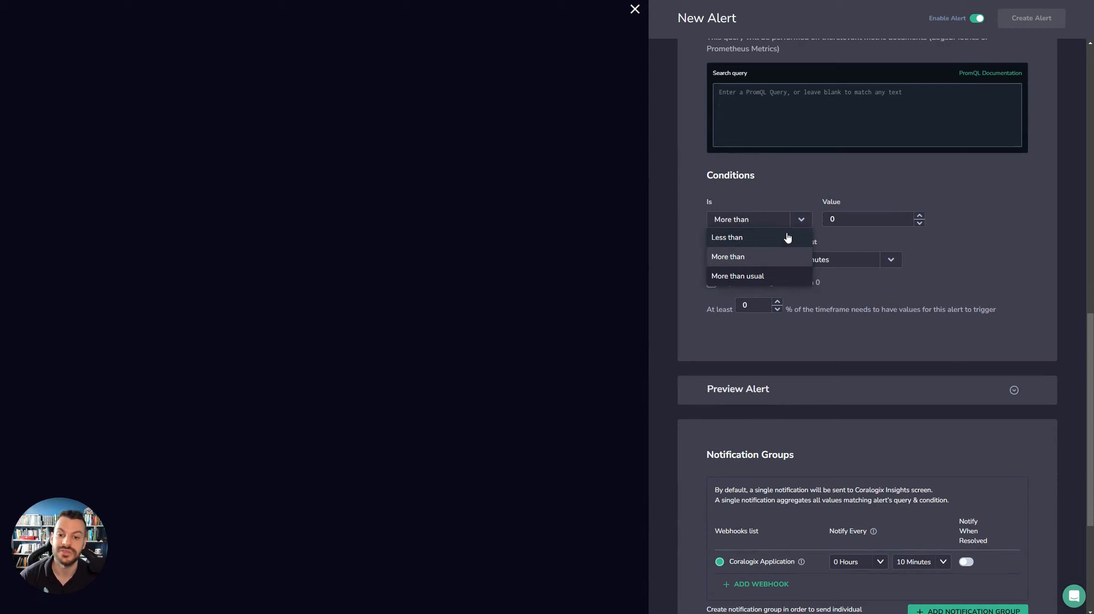
click(803, 195)
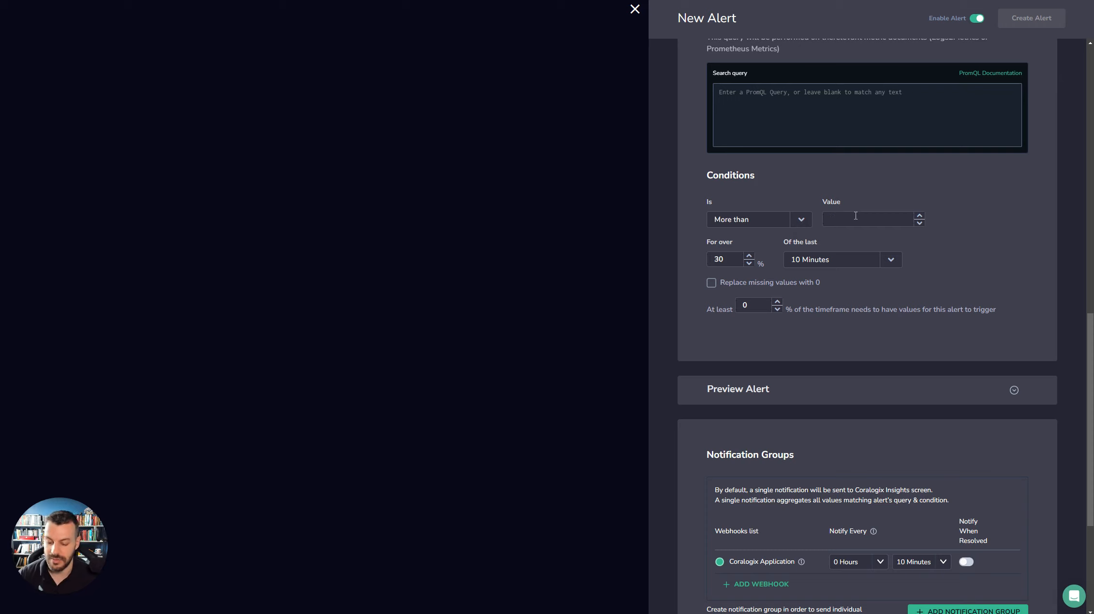
text(100)
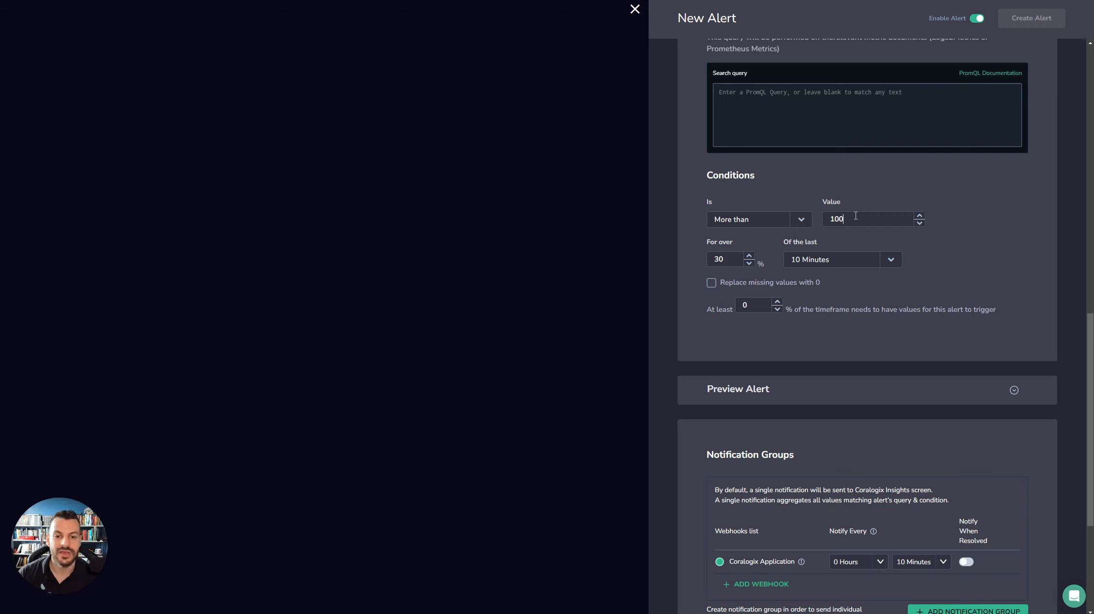
click(749, 263)
click(748, 263)
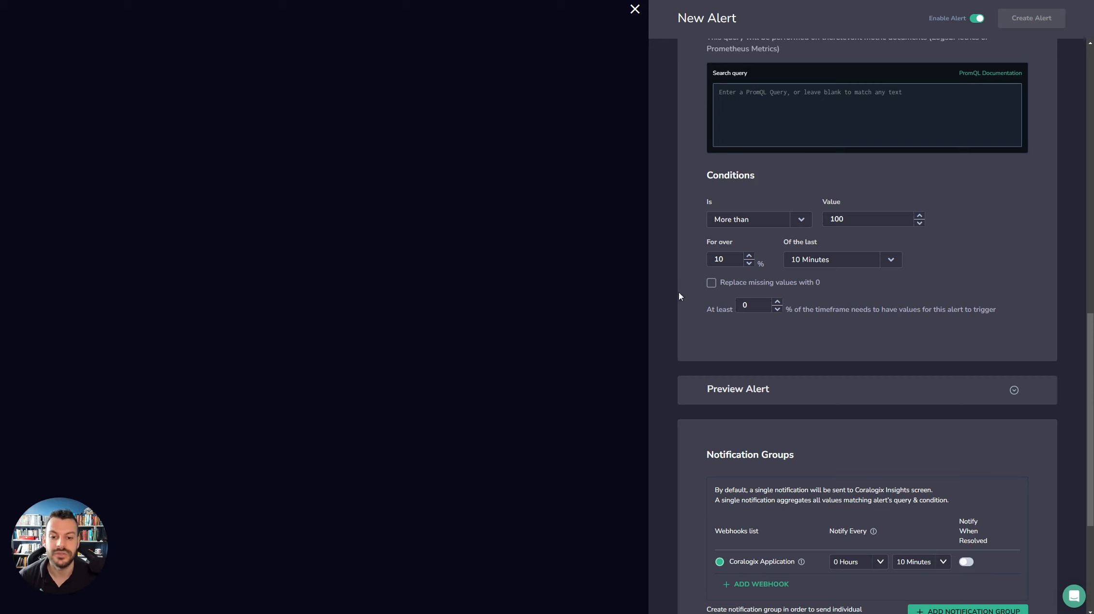
- Try replacing missing values with 0, turn that off again, and require values for at least 90% of the timeframe
click(710, 284)
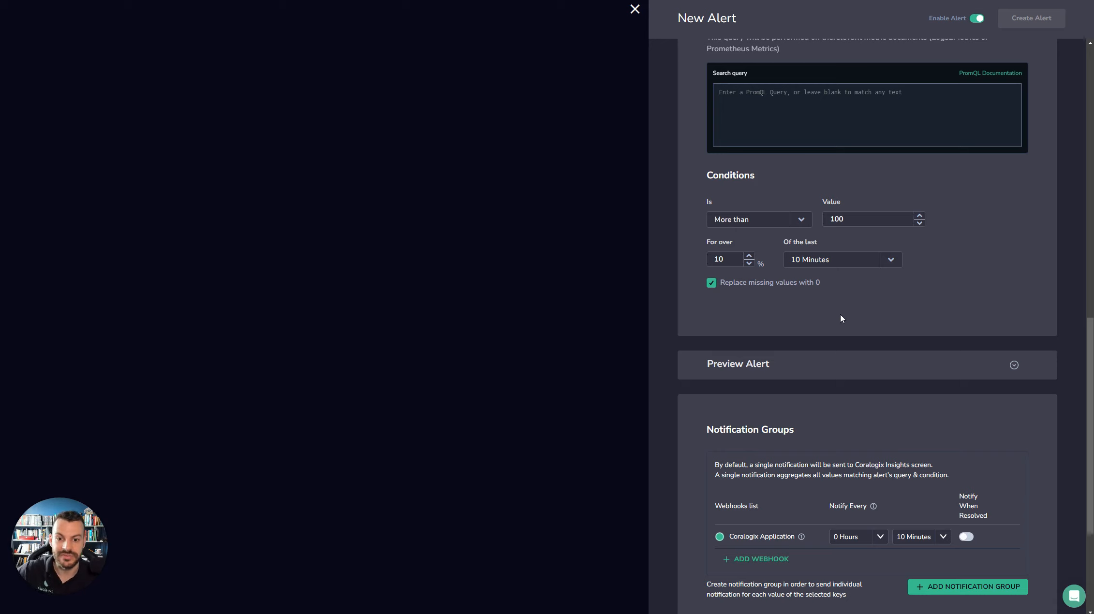
click(711, 283)
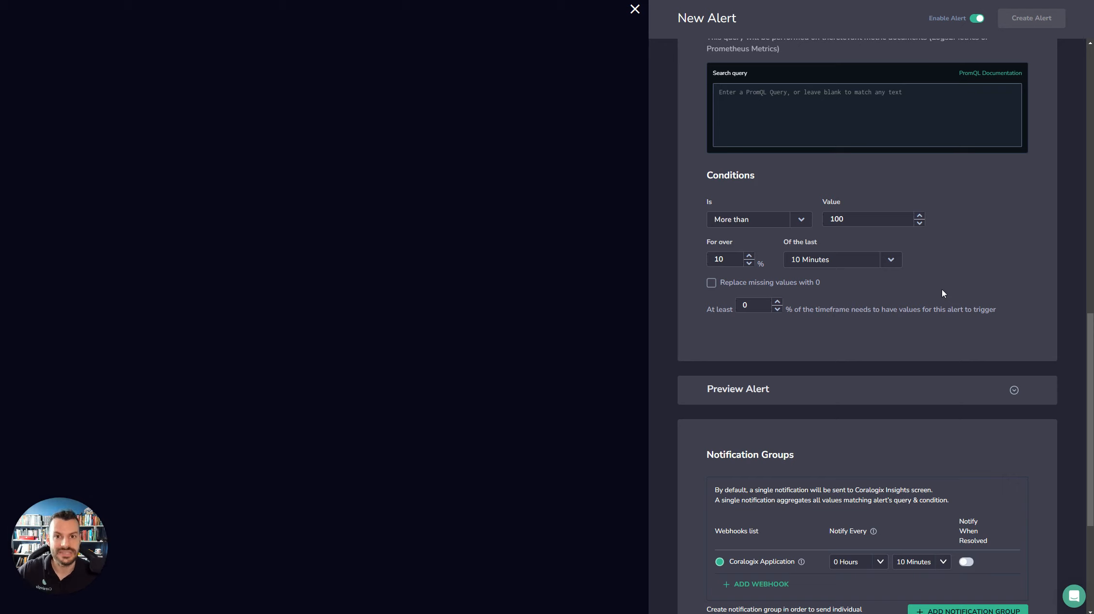
click(747, 304)
text(9)
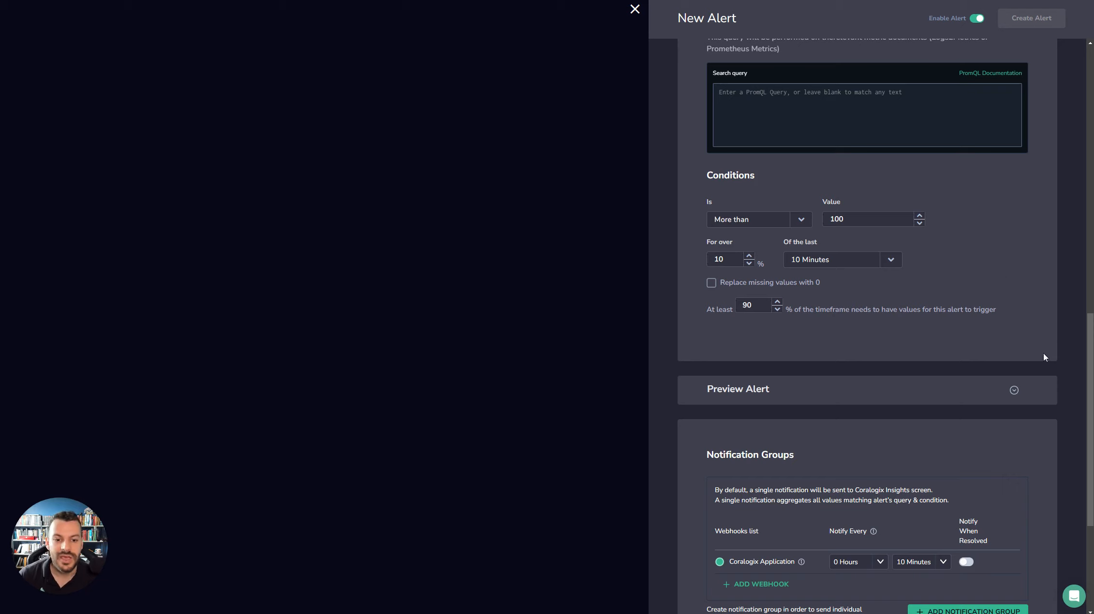
- Enter load_time as the PromQL query and load its data in the alert preview
click(1049, 390)
scroll(967, 421, down, 2)
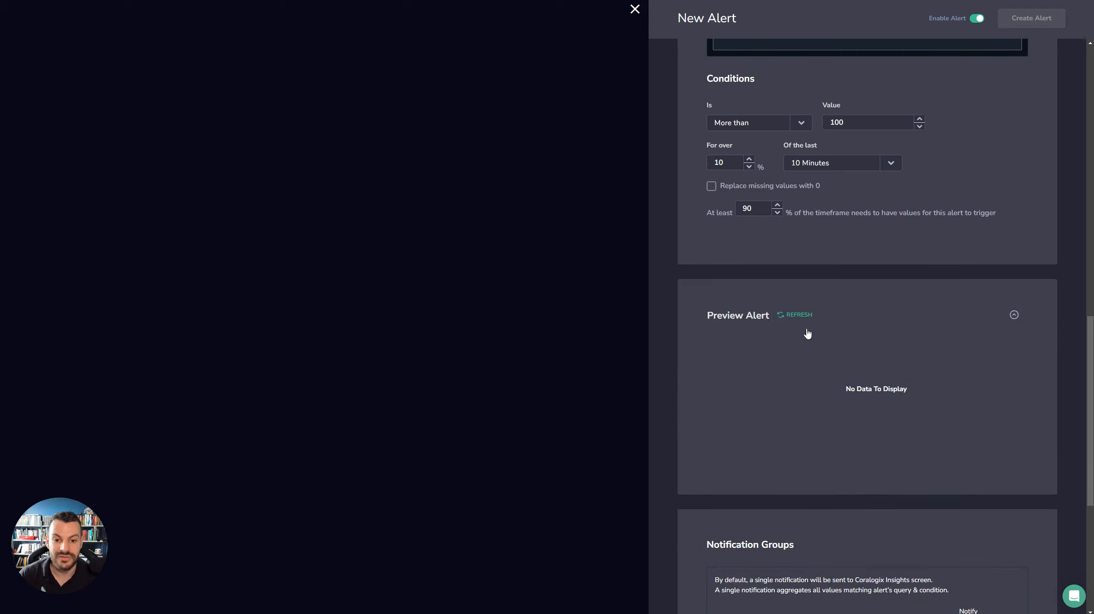
scroll(996, 346, up, 5)
scroll(989, 353, down, 3)
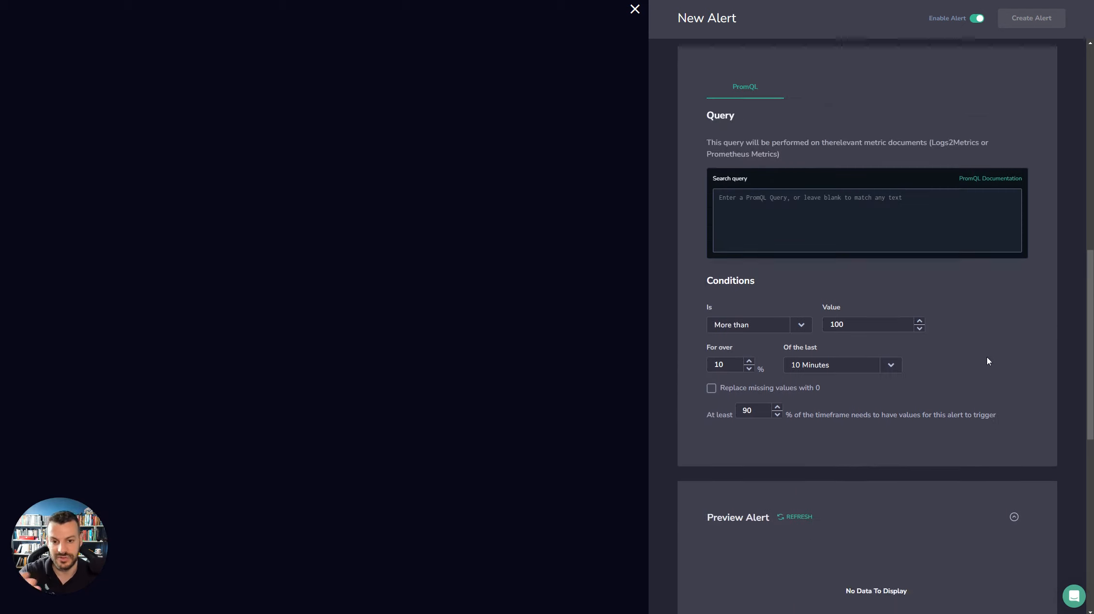
text(load_time)
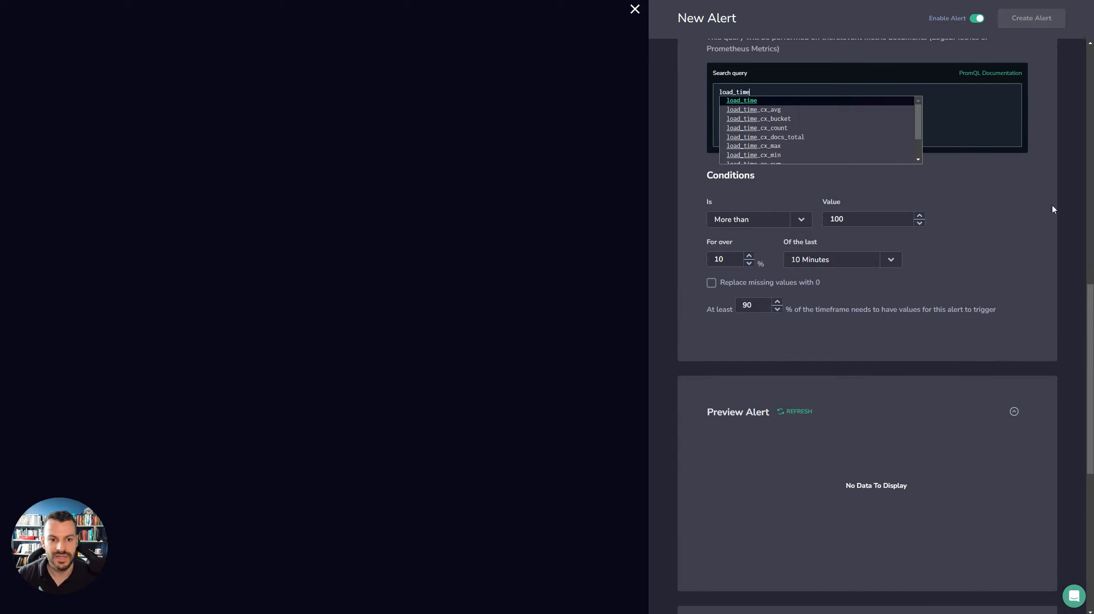
click(794, 411)
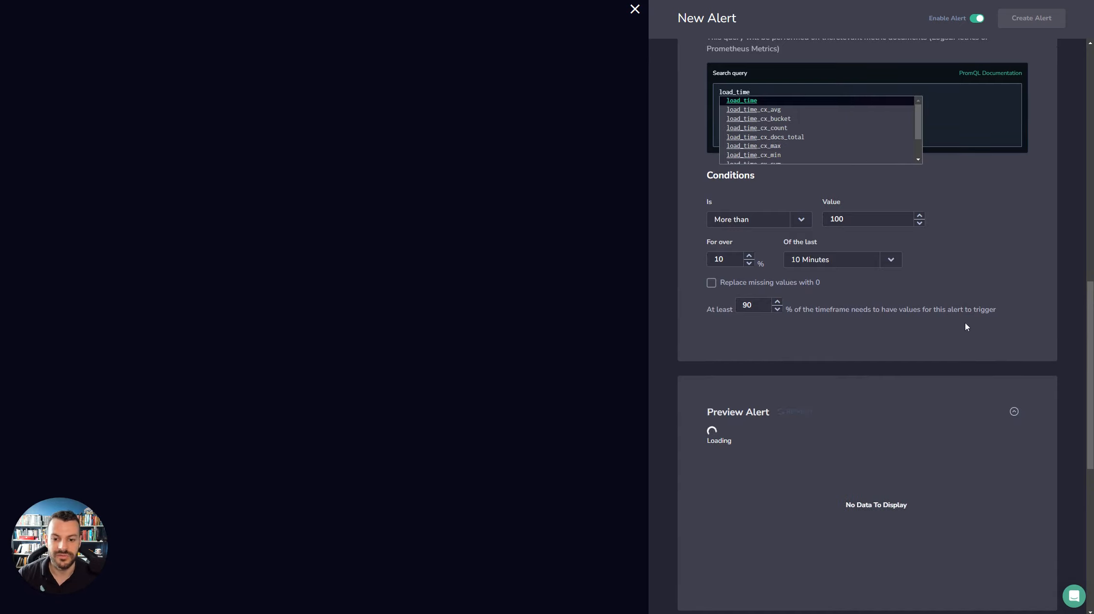
scroll(991, 290, down, 2)
mouse_move(824, 420)
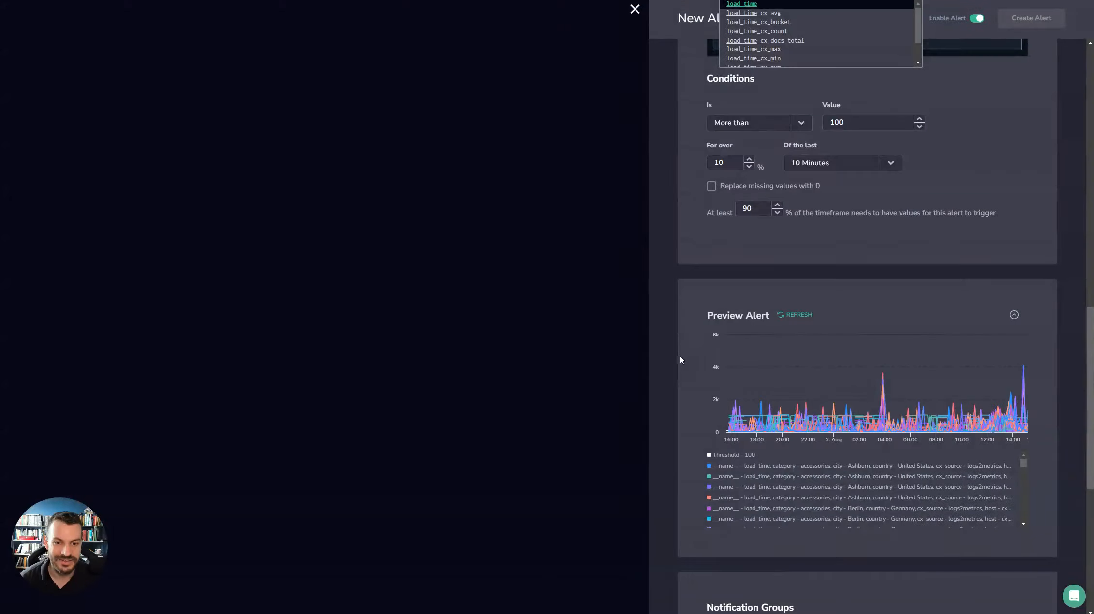
scroll(680, 353, up, 5)
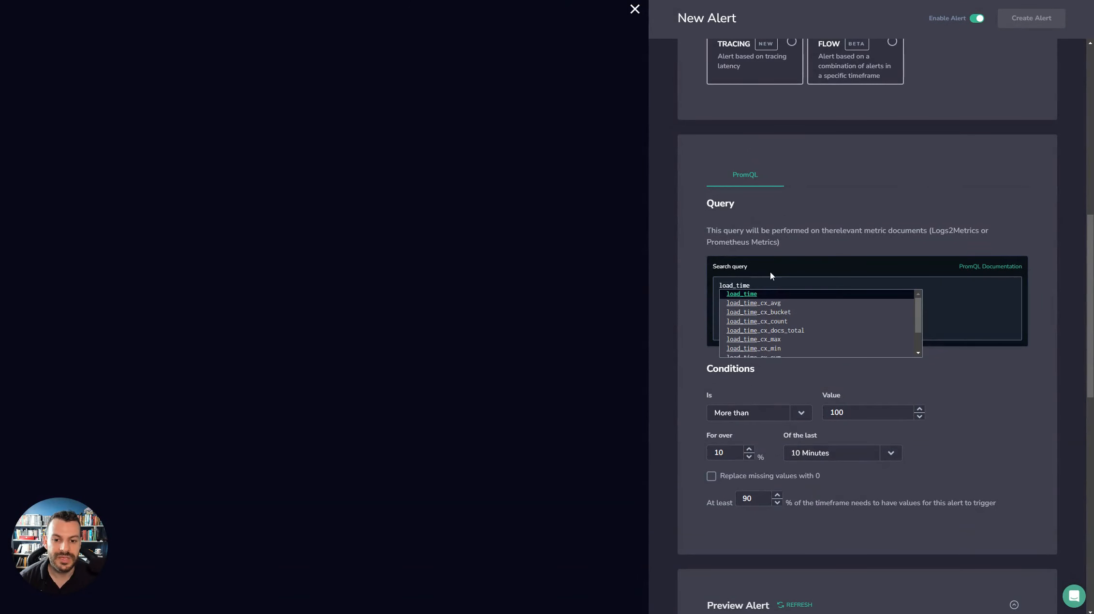
click(763, 291)
- Change the alert condition's comparison to More than usual
scroll(676, 366, down, 3)
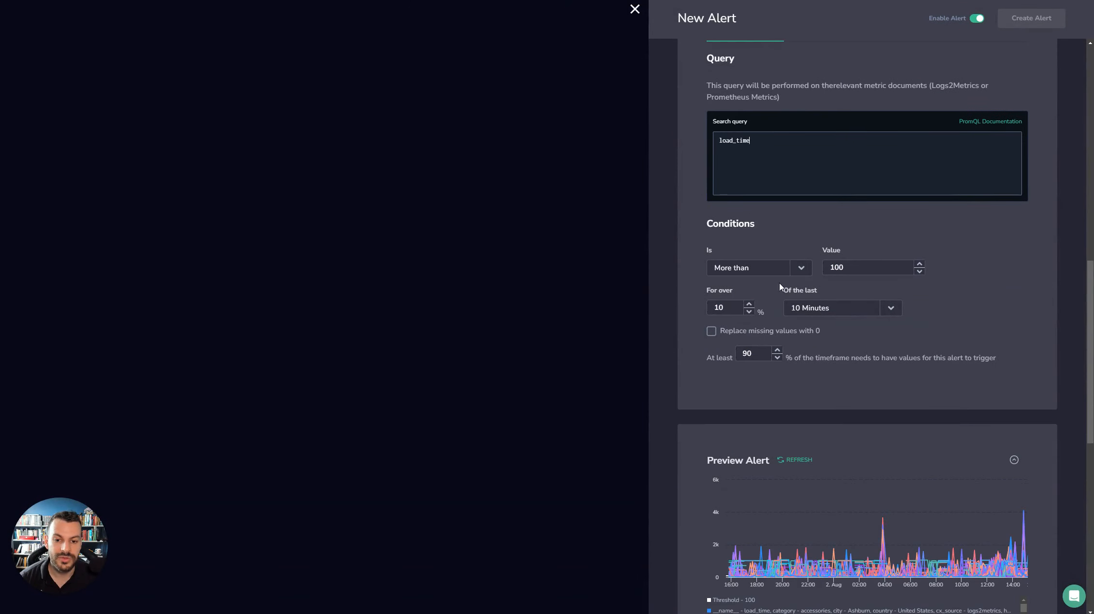
click(799, 269)
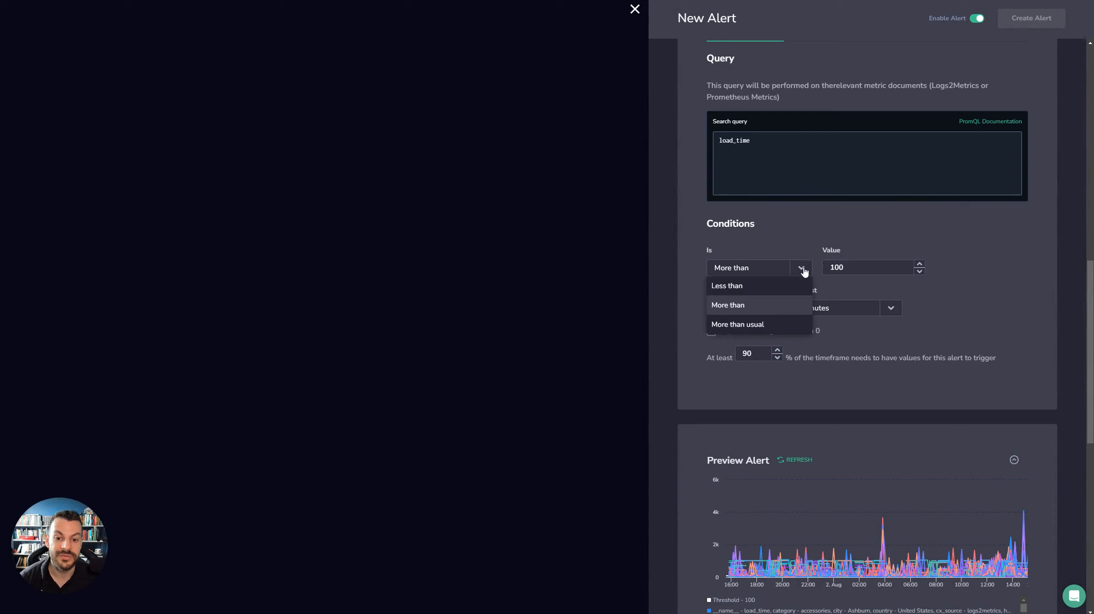
click(762, 325)
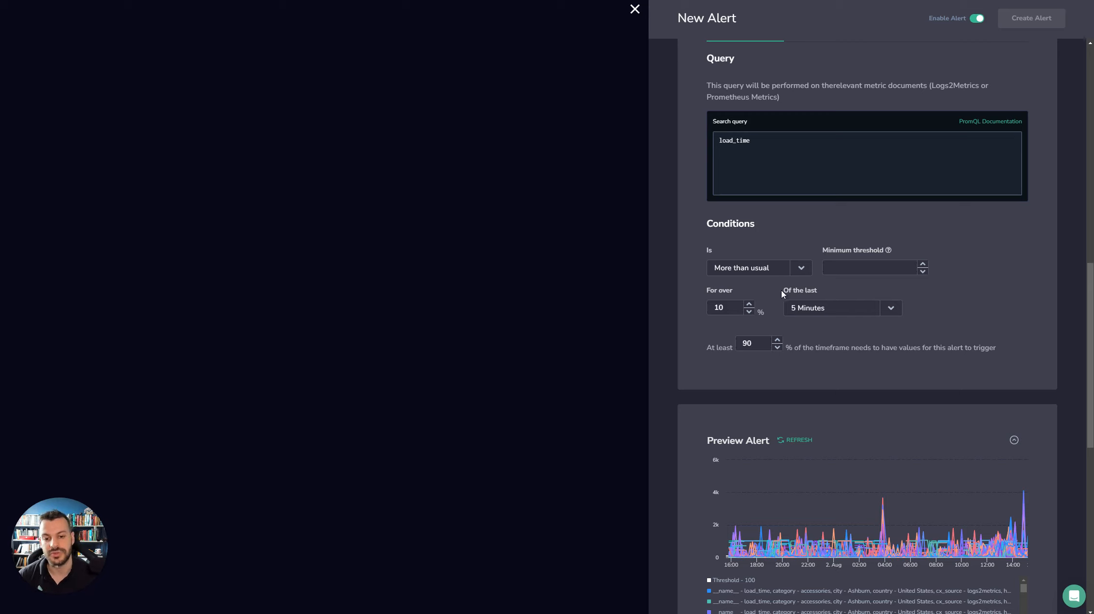
- Set the alert condition's comparison to Less than and turn off replacing missing values with 0
click(783, 269)
click(768, 285)
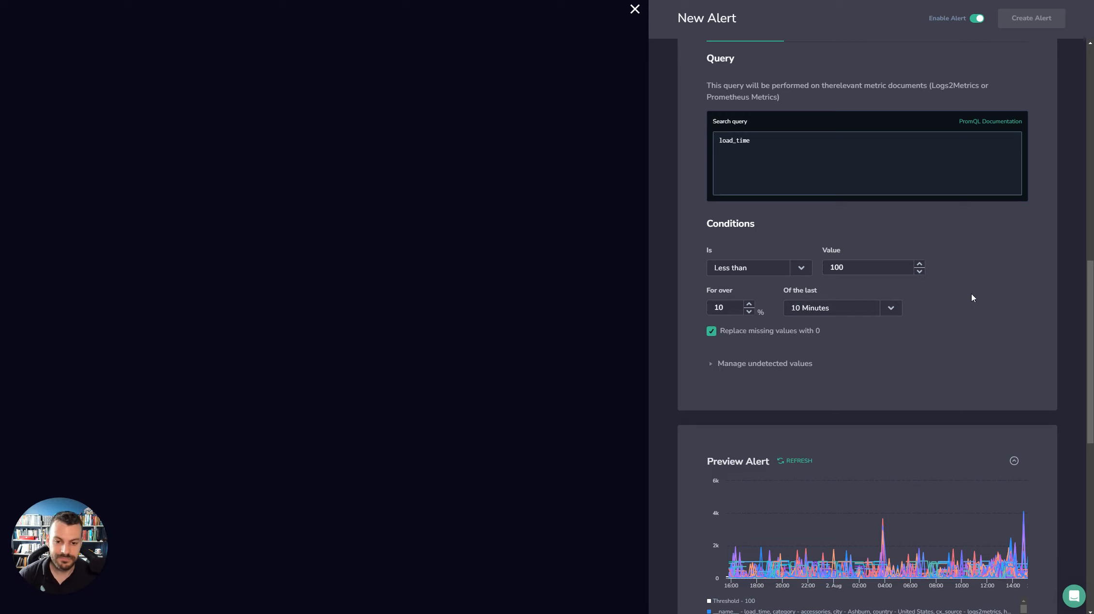
click(707, 331)
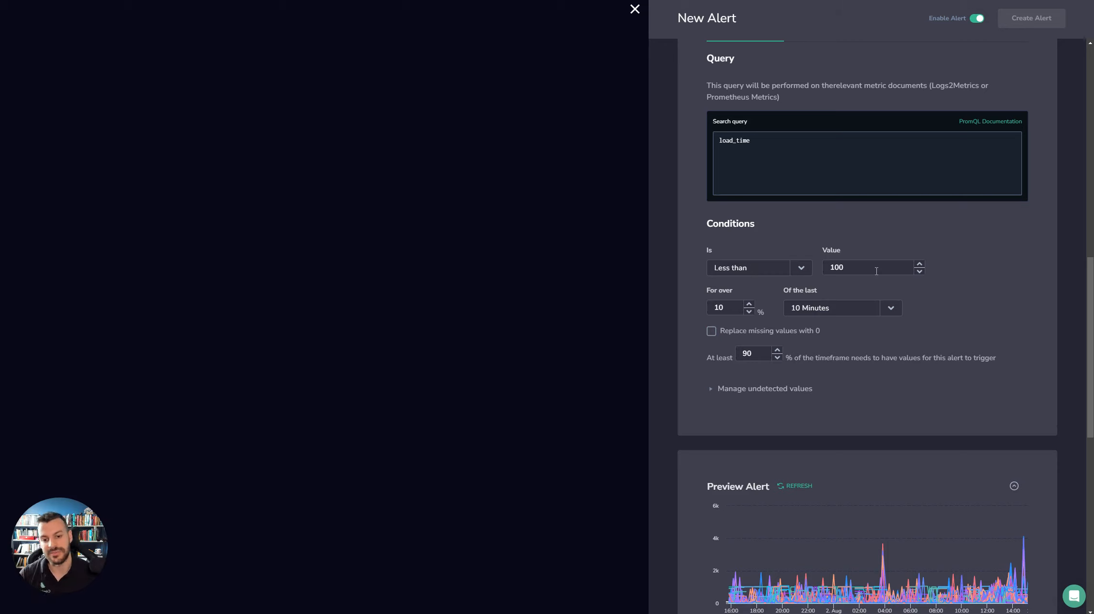
- Expand the settings for managing undetected values under the alert conditions
scroll(867, 378, down, 2)
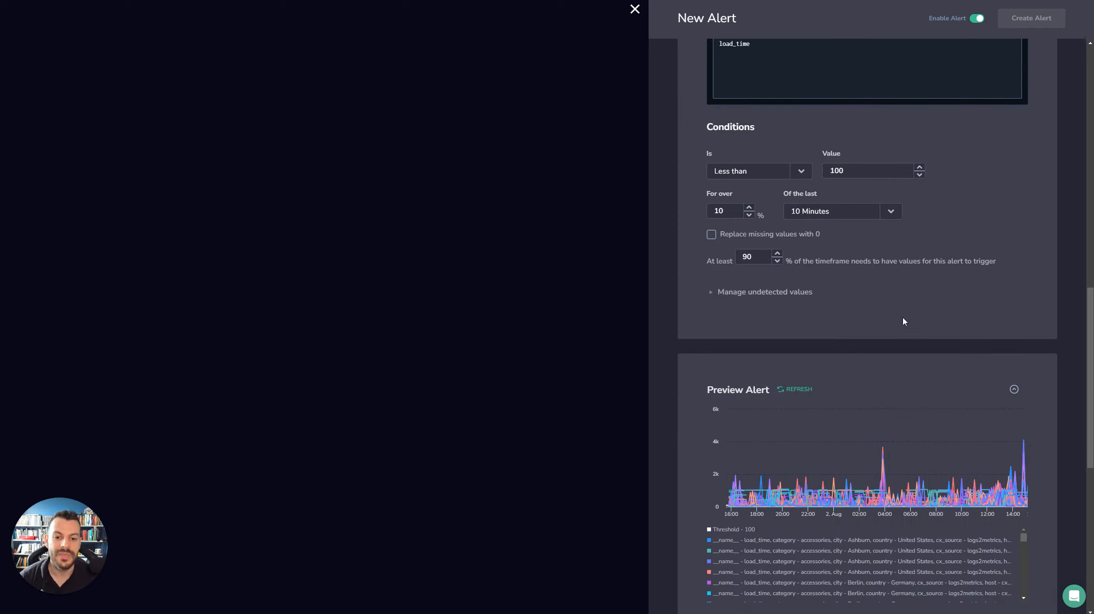
scroll(903, 321, up, 2)
scroll(942, 329, up, 1)
scroll(942, 329, down, 1)
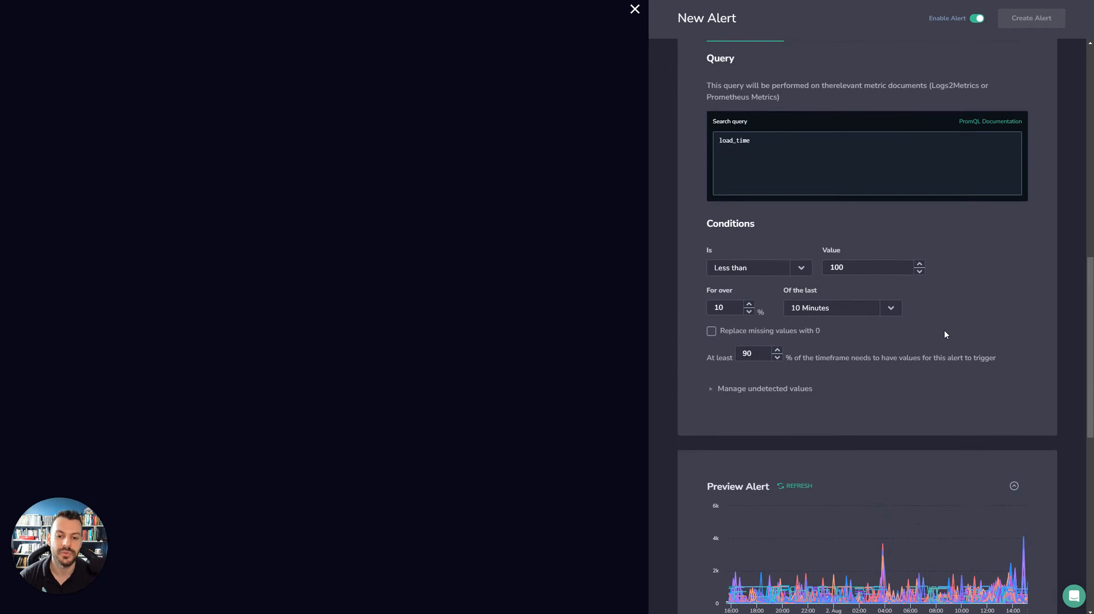
click(719, 389)
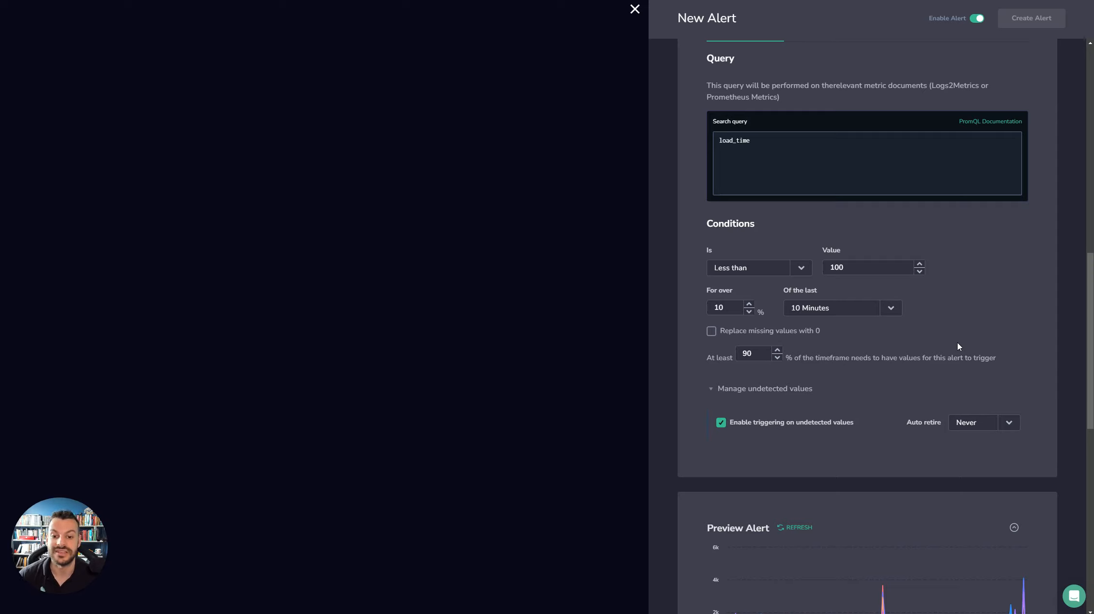
- Try replacing missing values with 0 for the Less than condition, then turn the replacement off again
click(711, 331)
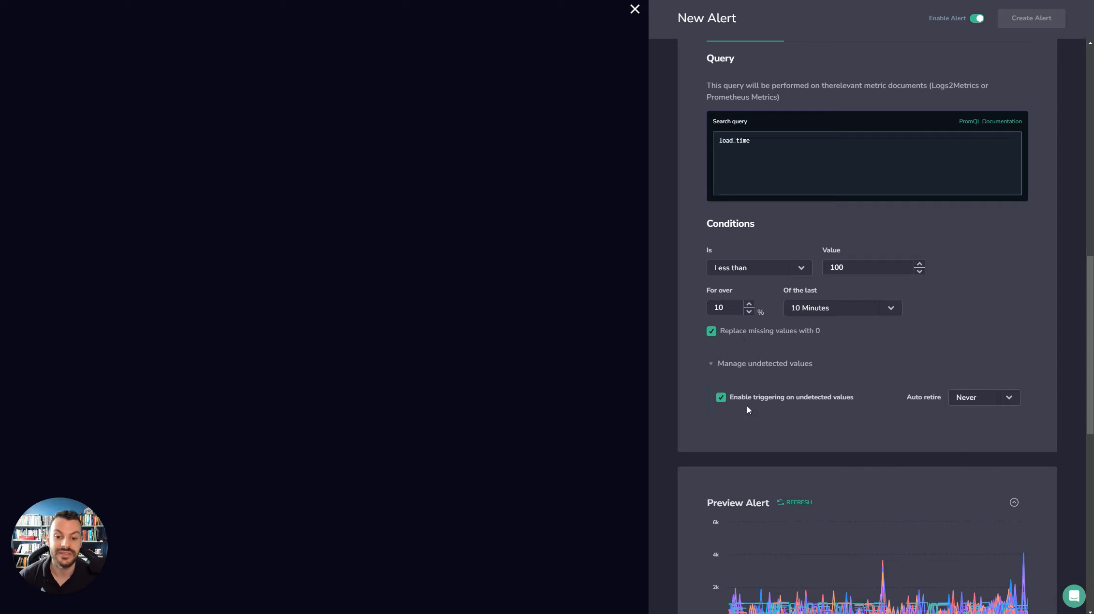
double_click(713, 367)
click(710, 331)
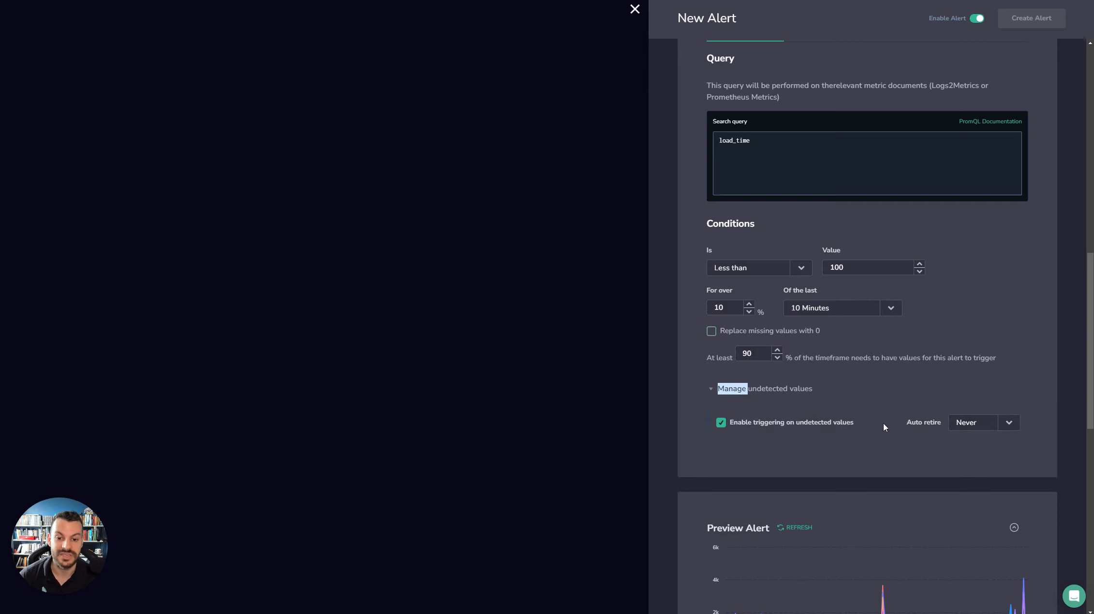
click(870, 354)
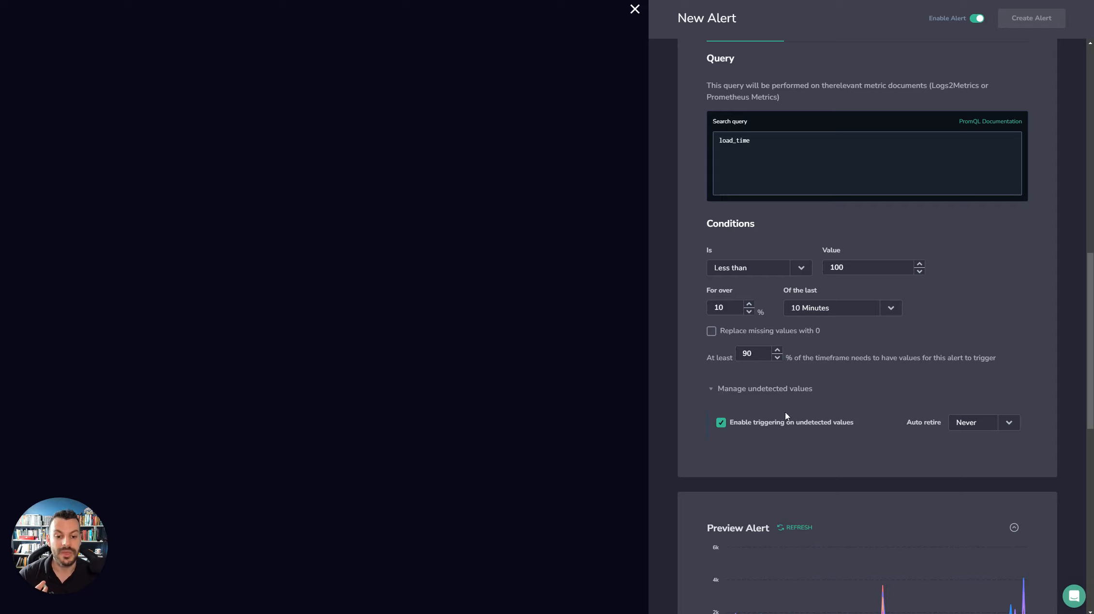
- Switch triggering on undetected values off and back on, and set its auto retire period to 1h
click(730, 424)
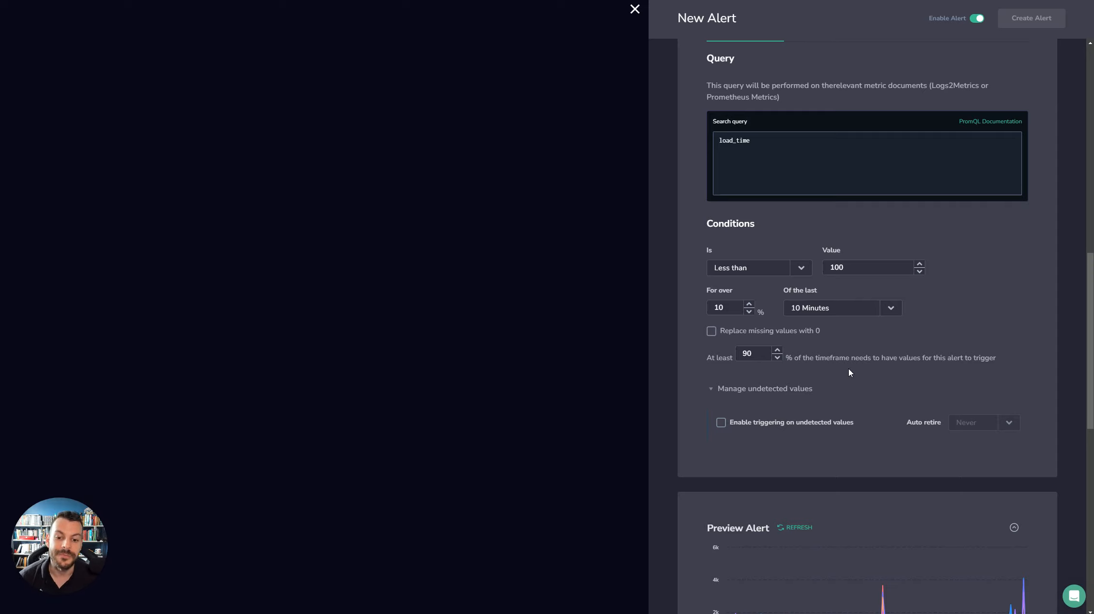
click(729, 422)
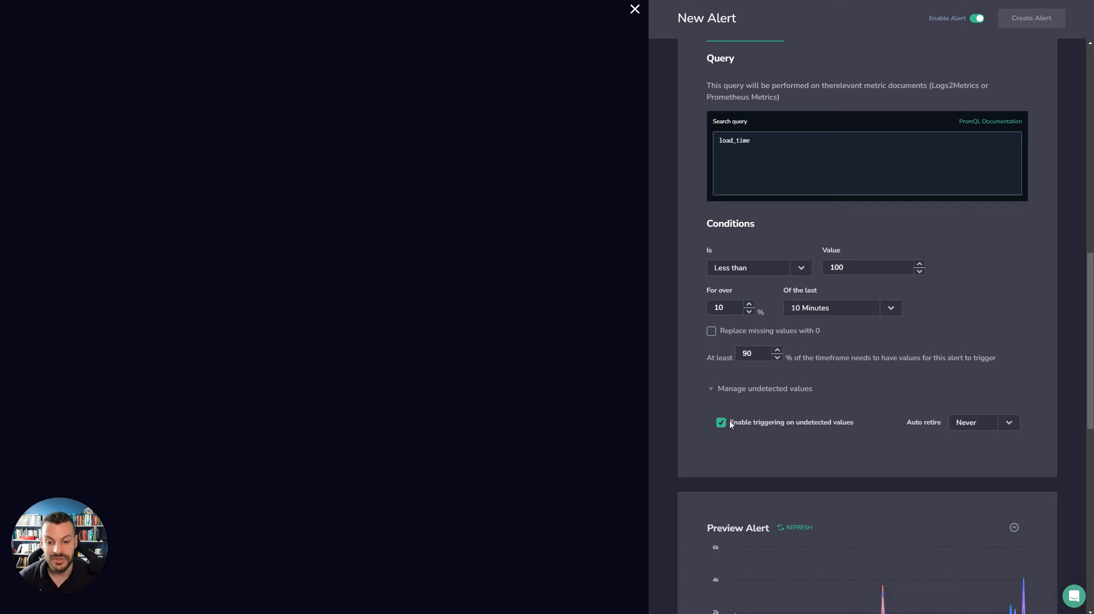
click(994, 423)
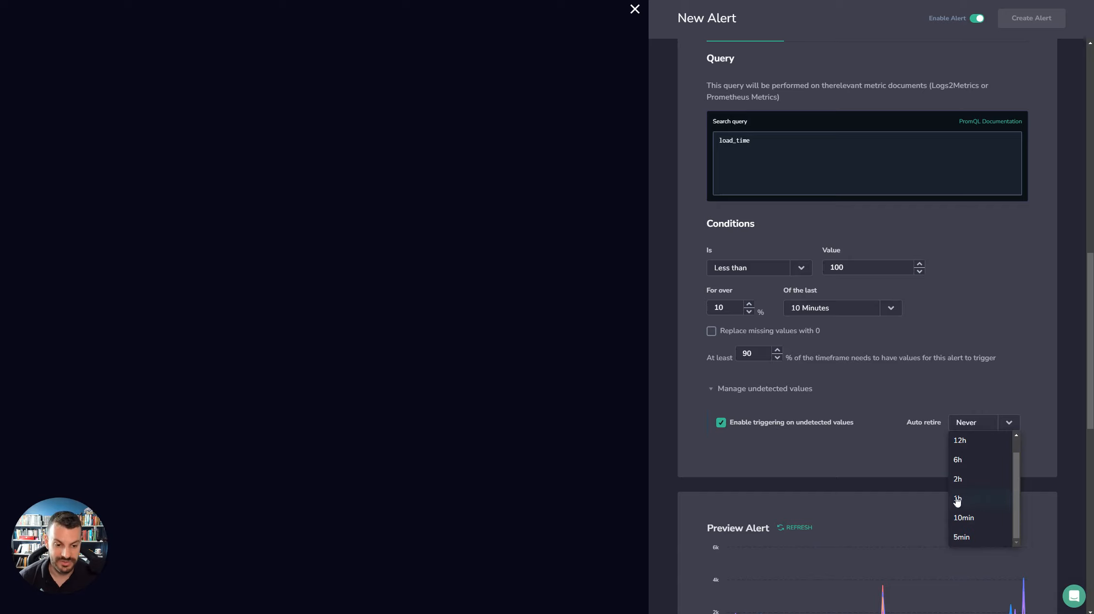
click(960, 502)
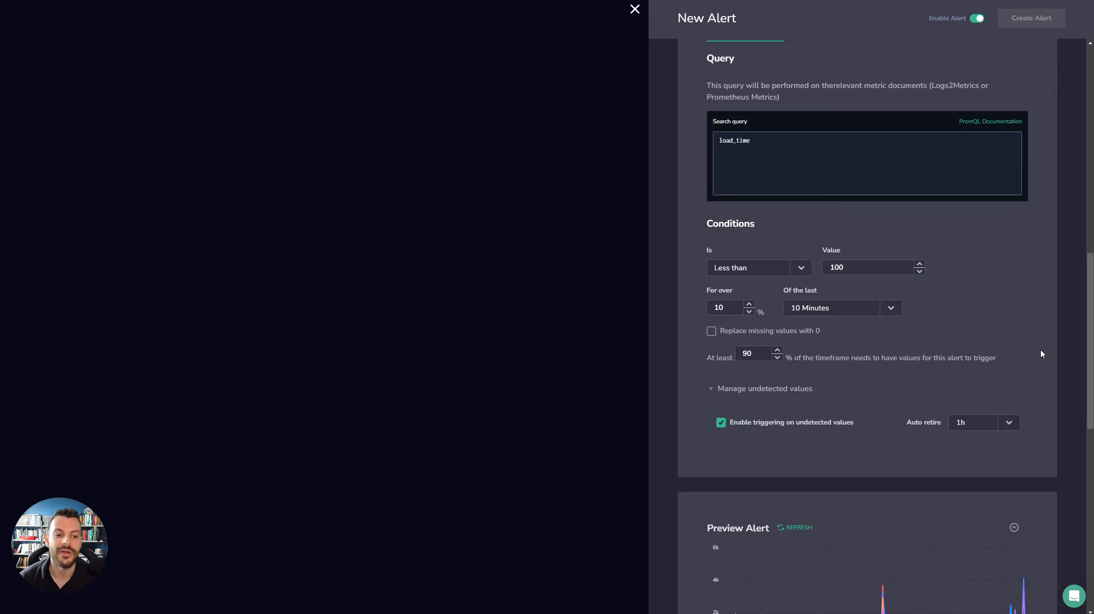
- Examine the preview chart's series, the notification groups and the schedule settings of the alert
drag(1090, 358, 1073, 576)
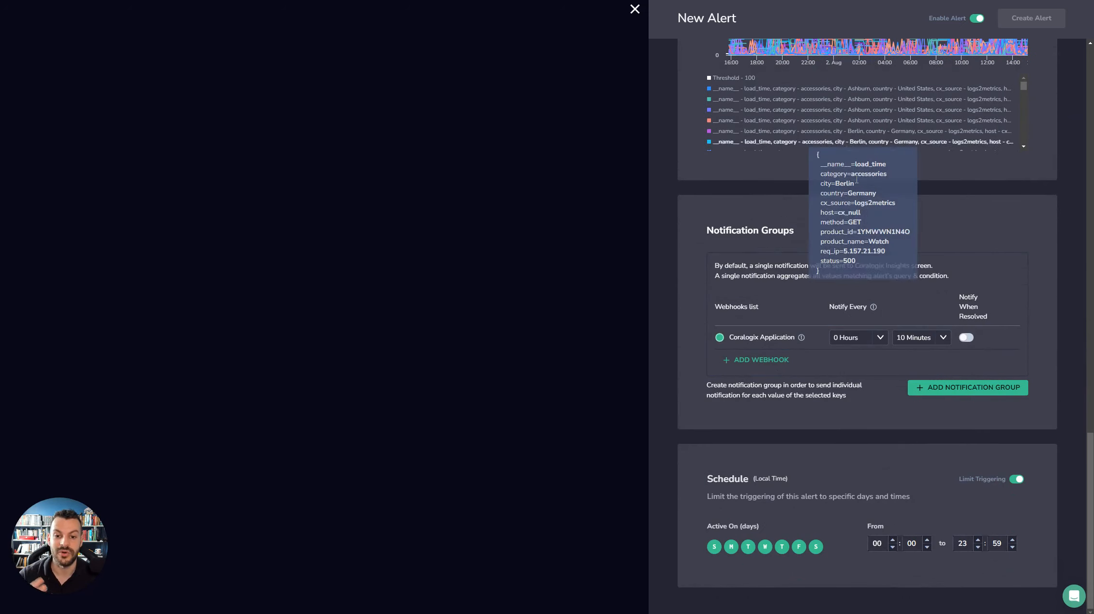
scroll(861, 217, up, 6)
scroll(743, 147, down, 5)
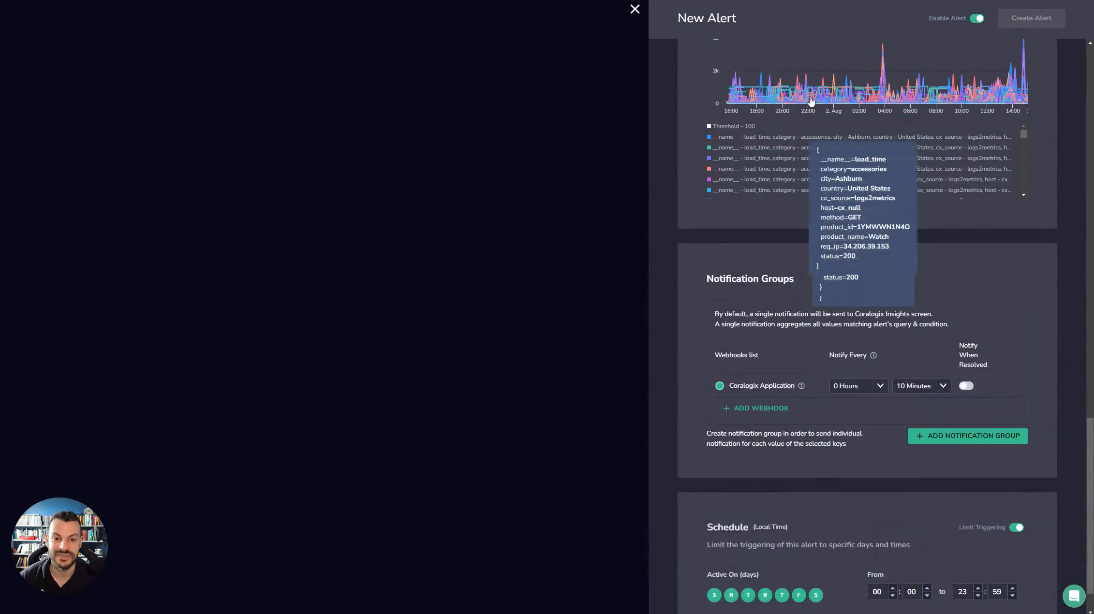
mouse_move(989, 97)
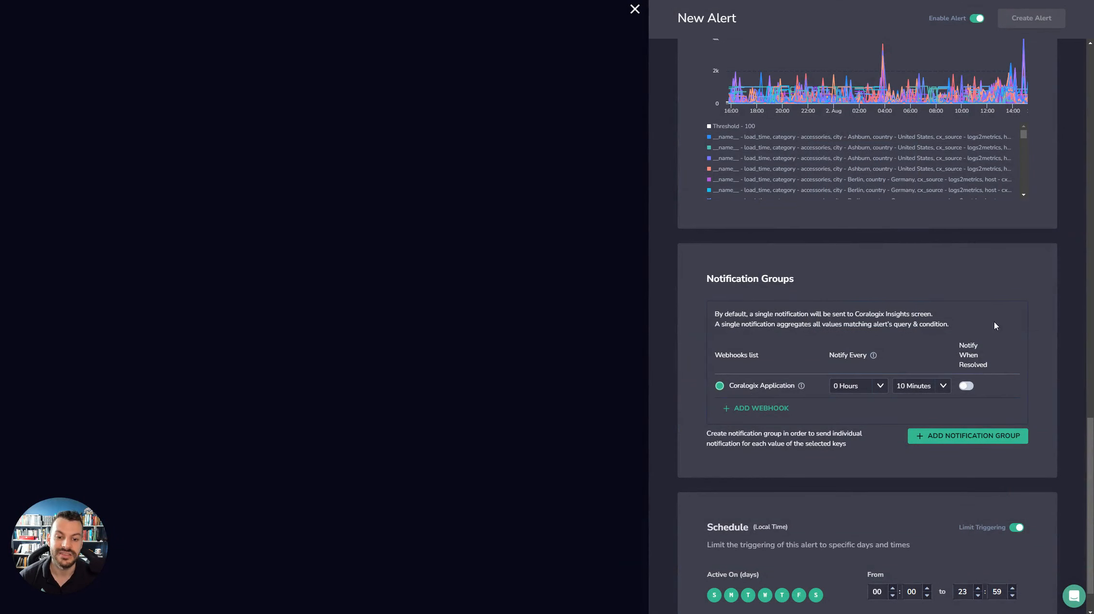
scroll(862, 424, down, 1)
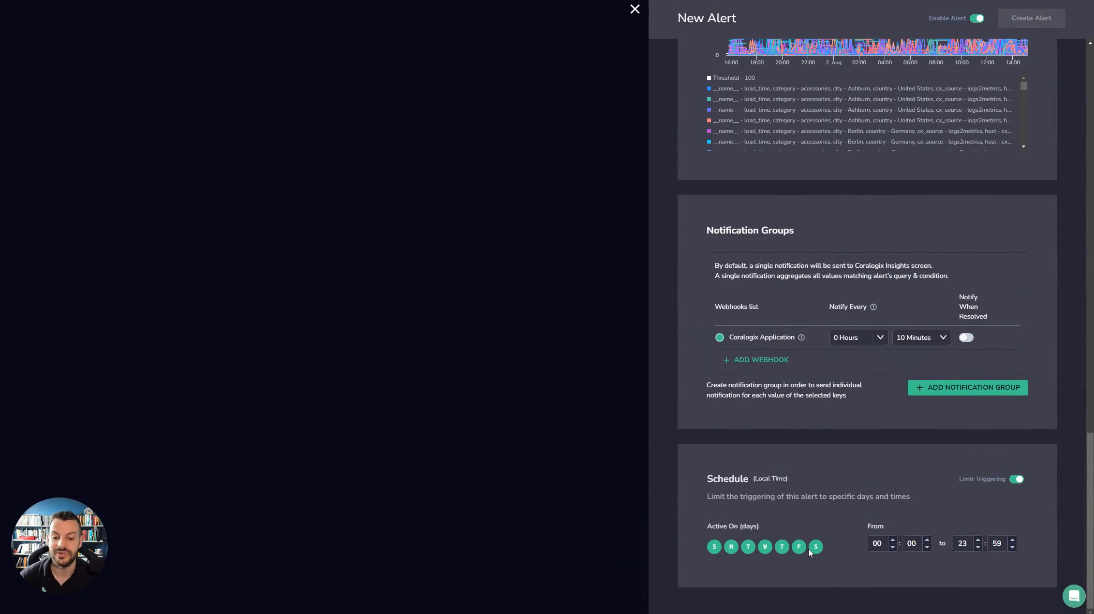
scroll(809, 549, up, 9)
scroll(967, 435, up, 10)
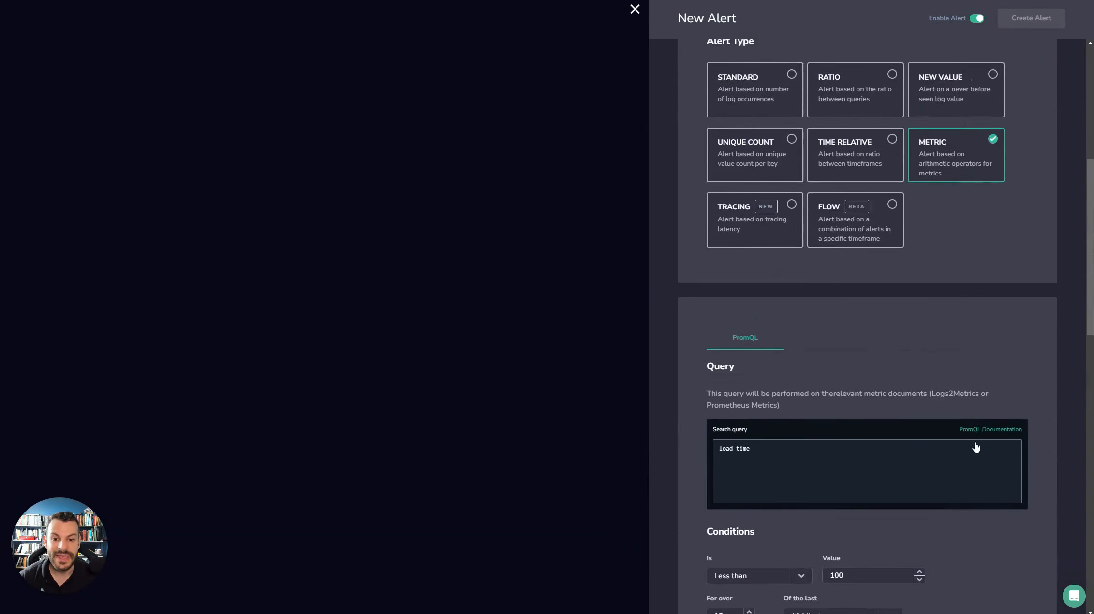